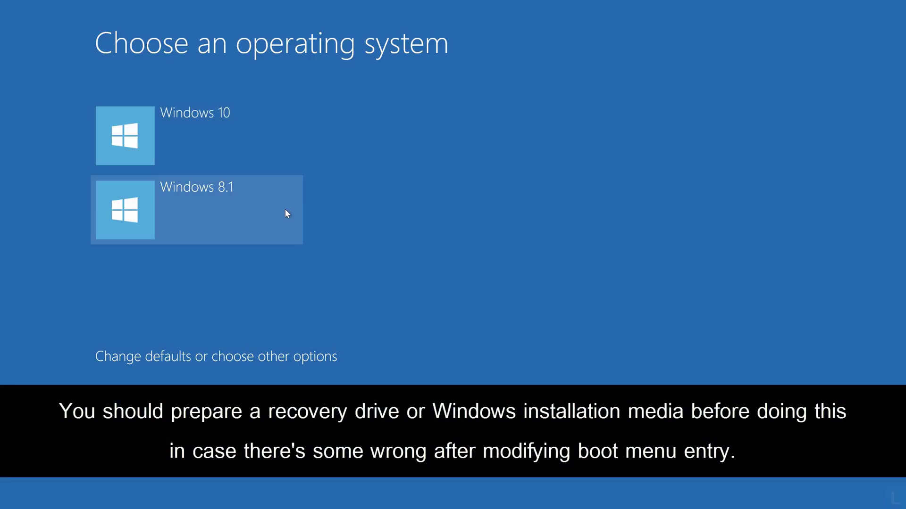
- Boot the chosen operating system from the 'Choose an operating system' screen
left_click(272, 142)
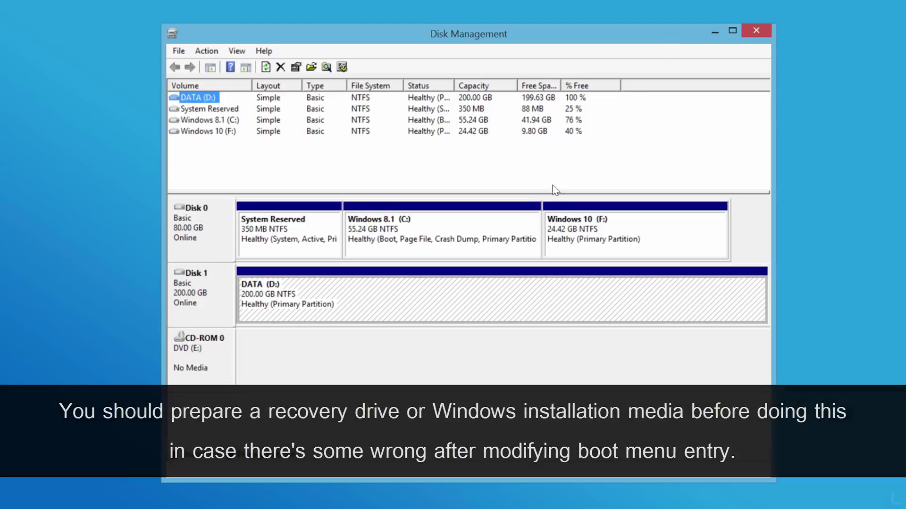
left_click(509, 226)
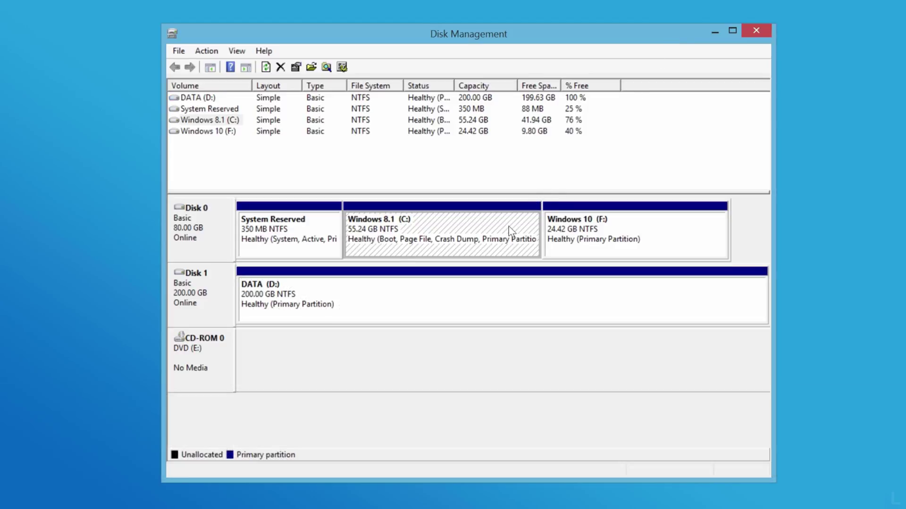
left_click(676, 234)
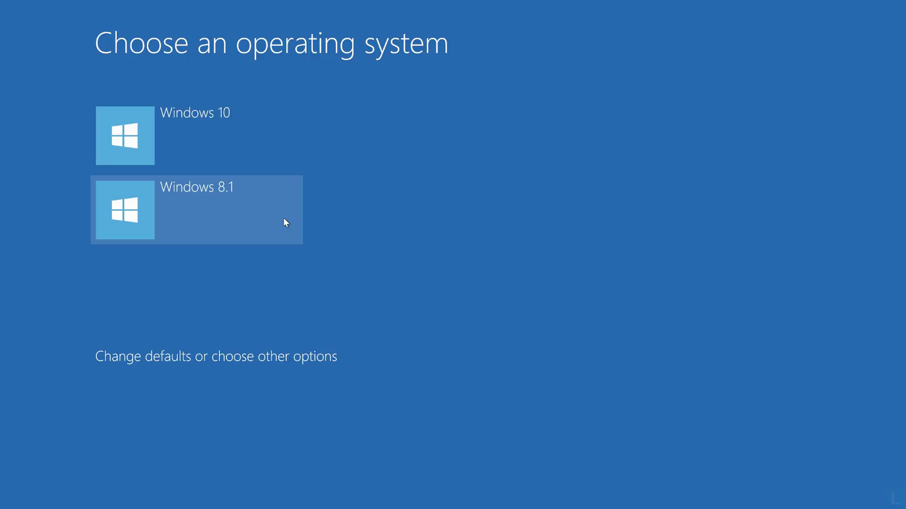
- Choose the Windows 10 tile on the boot menu to boot it
left_click(272, 142)
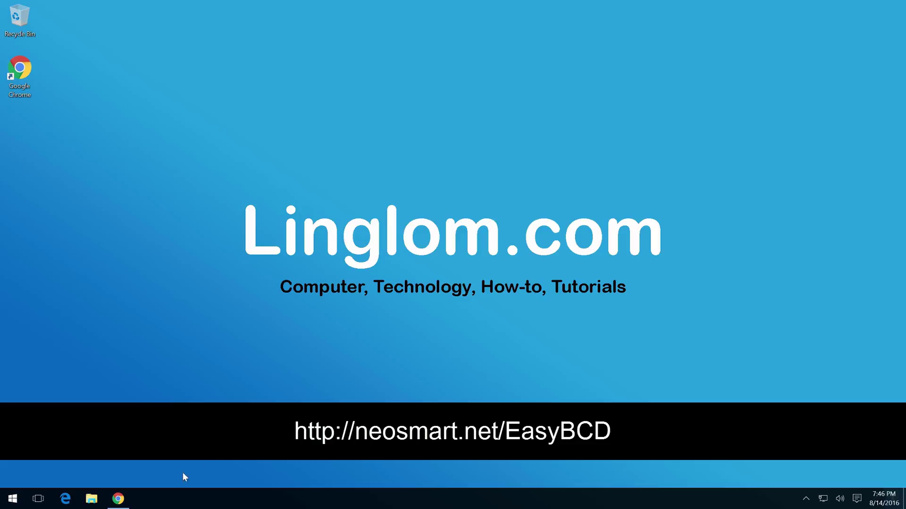
- Download the free non-commercial EasyBCD 2.3 from neosmart.net and run EasyBCD 2.3.exe
left_click(121, 500)
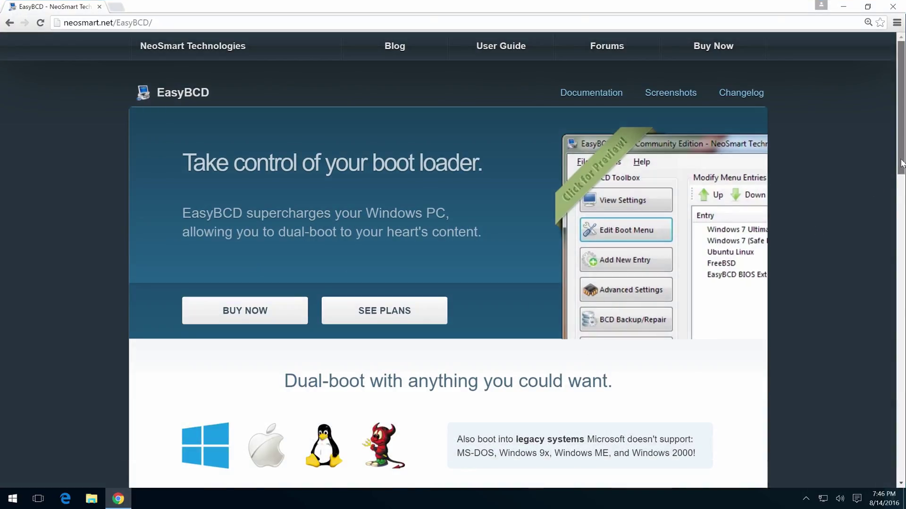
left_click_drag(897, 170, 902, 399)
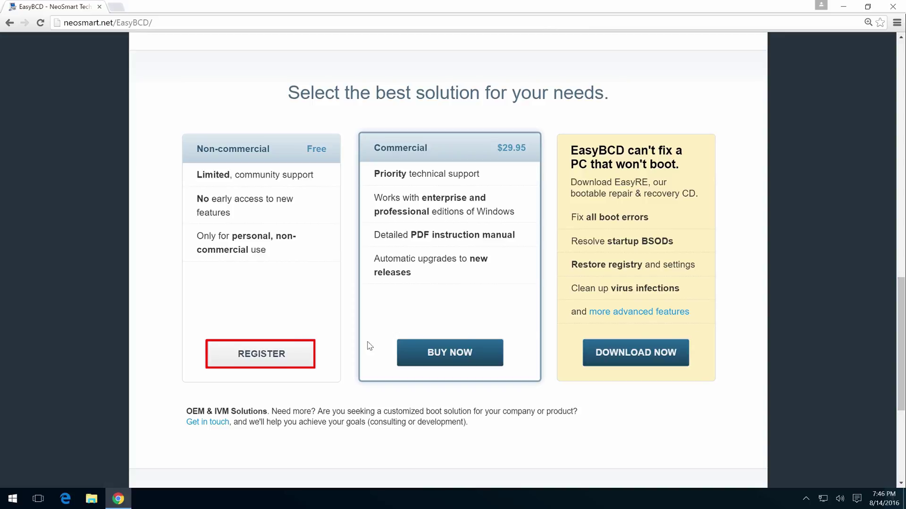
left_click(298, 362)
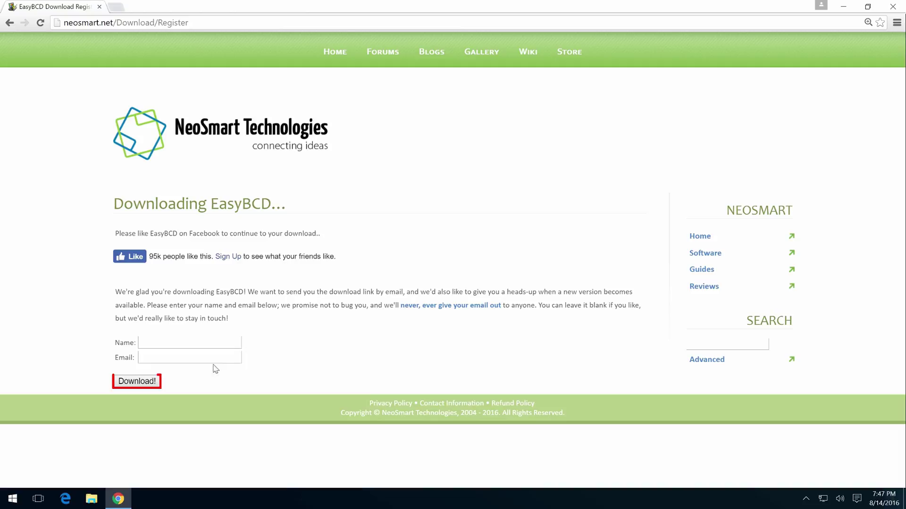
left_click(155, 386)
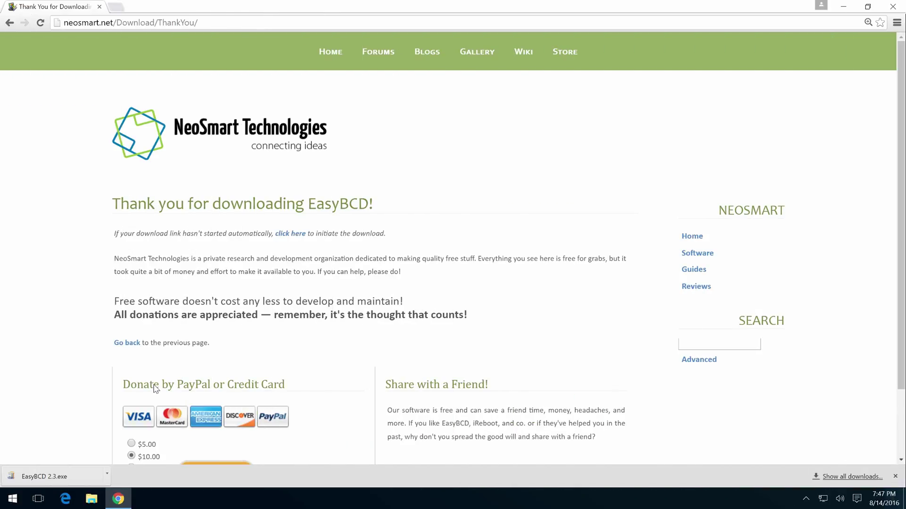
left_click(81, 481)
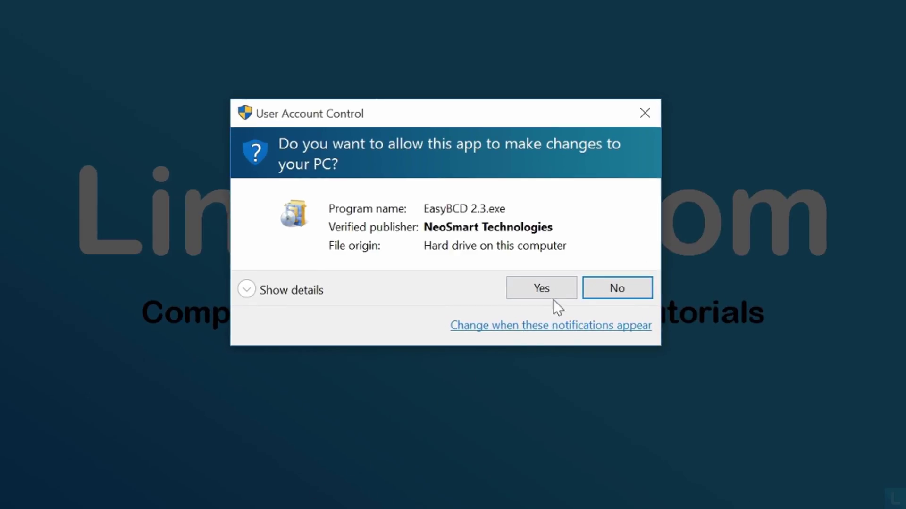
- Install EasyBCD 2.3 with default components, then launch it in English past the non-commercial license notice
left_click(555, 294)
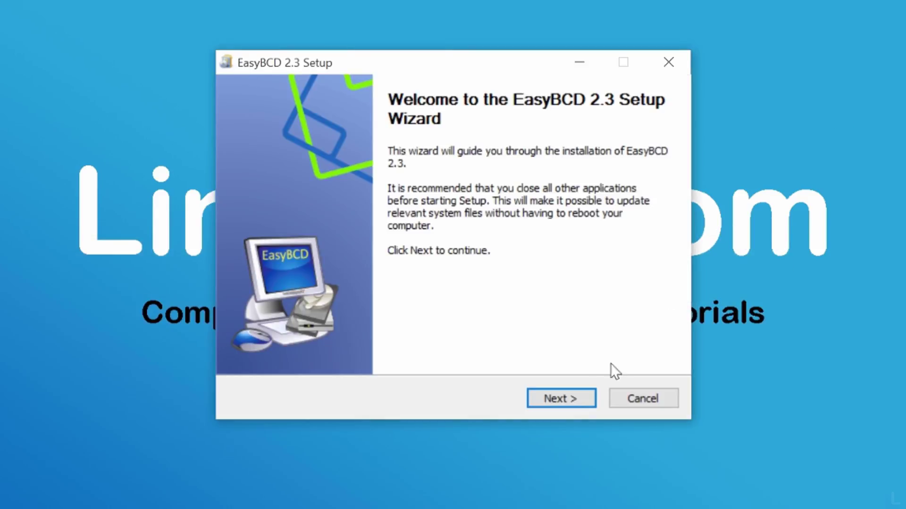
left_click(577, 401)
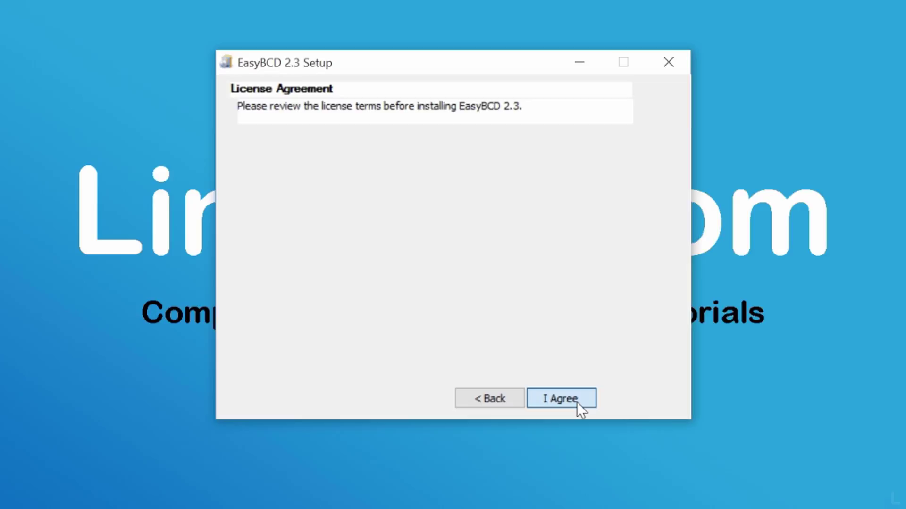
left_click(576, 402)
left_click(576, 402)
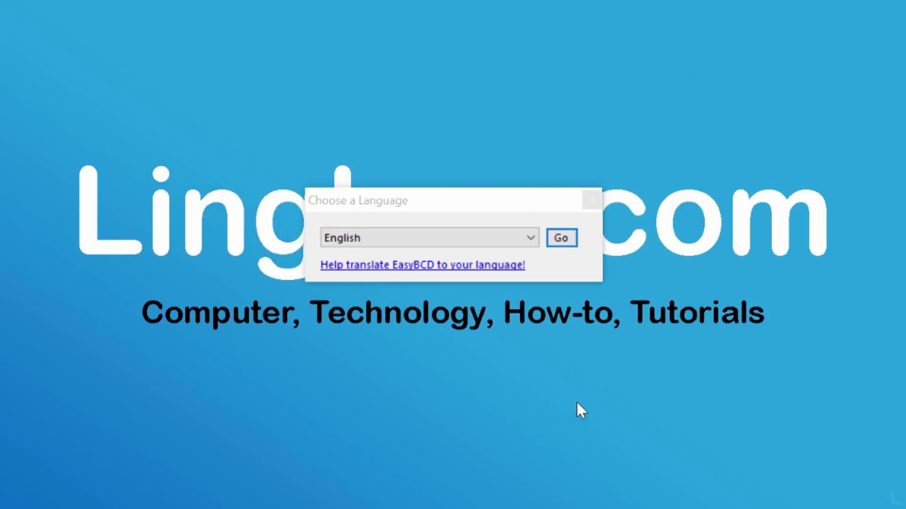
left_click(566, 242)
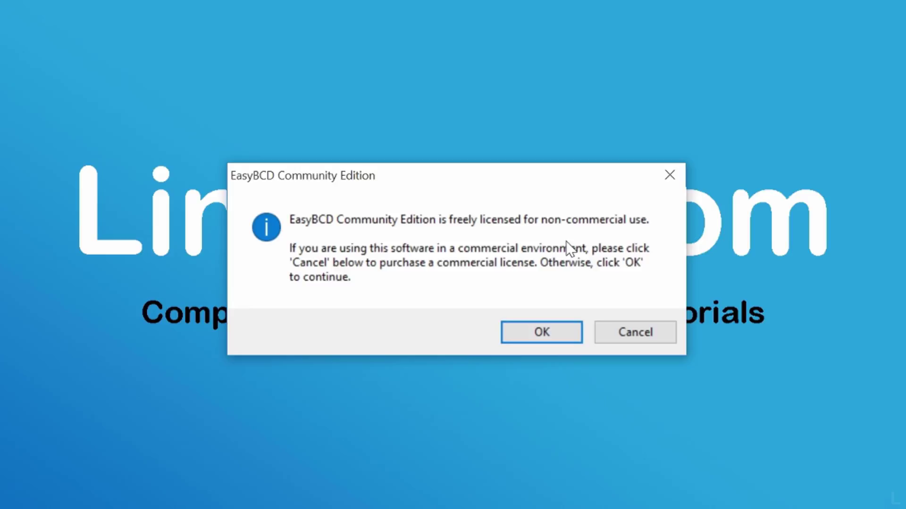
left_click(558, 343)
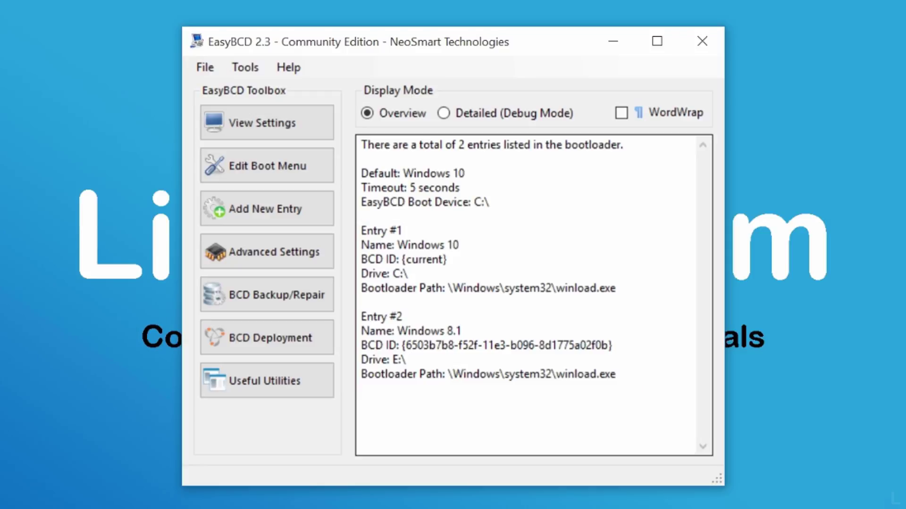
- Delete the Windows 8.1 entry under Edit Boot Menu, leaving Windows 10 as the default
left_click(304, 180)
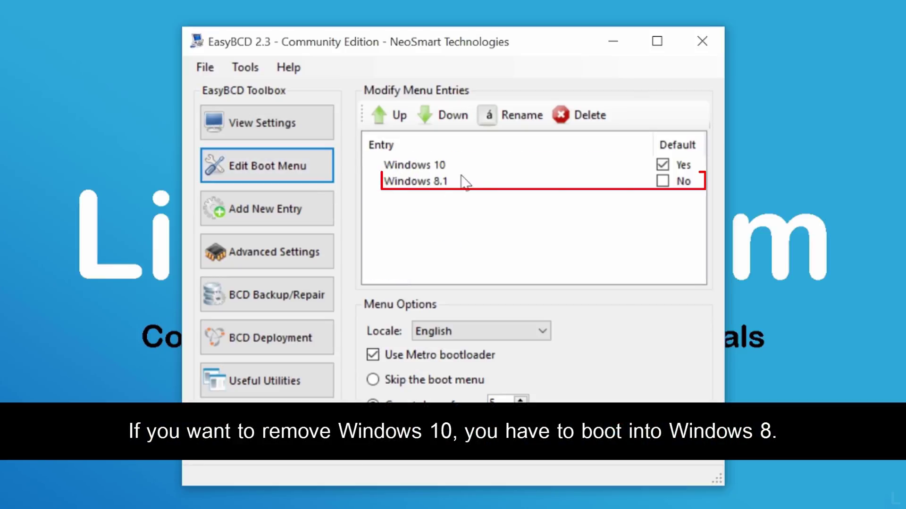
left_click(488, 168)
left_click(489, 184)
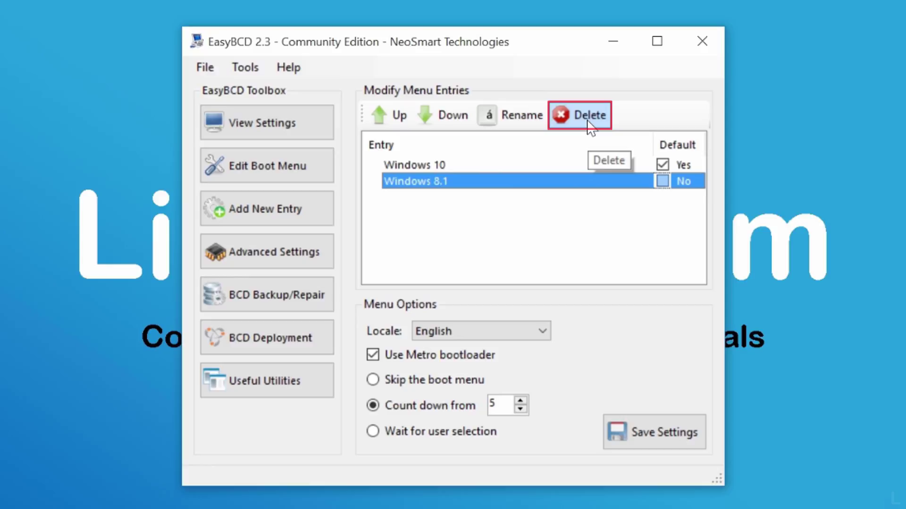
left_click(587, 120)
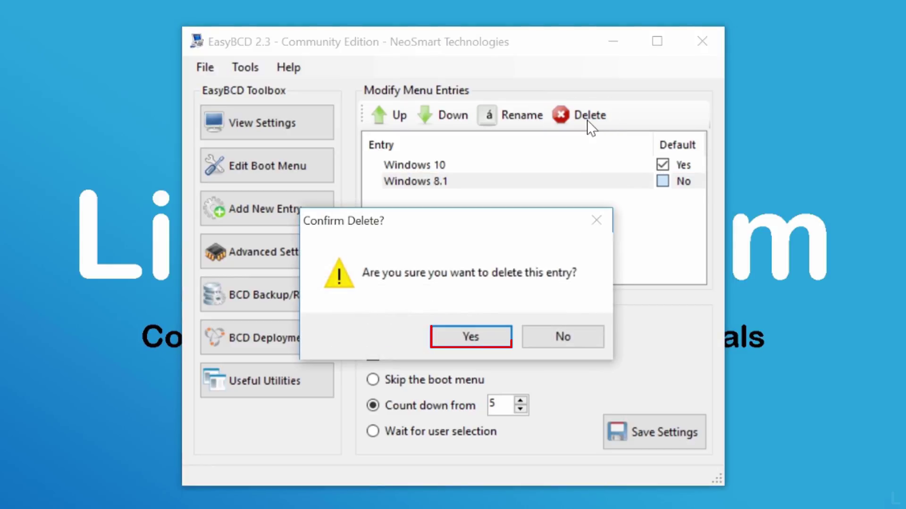
left_click(500, 337)
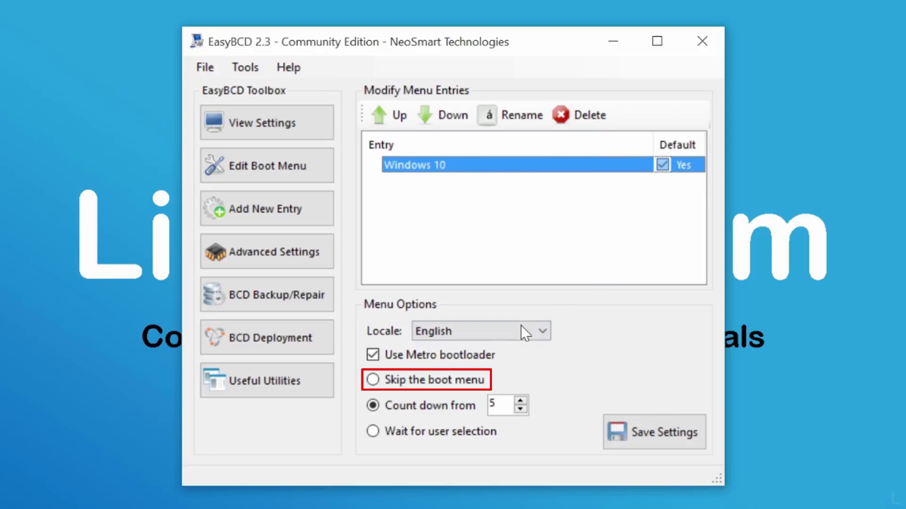
- Enable 'Skip the boot menu' and save the EasyBCD bootloader settings
left_click(446, 383)
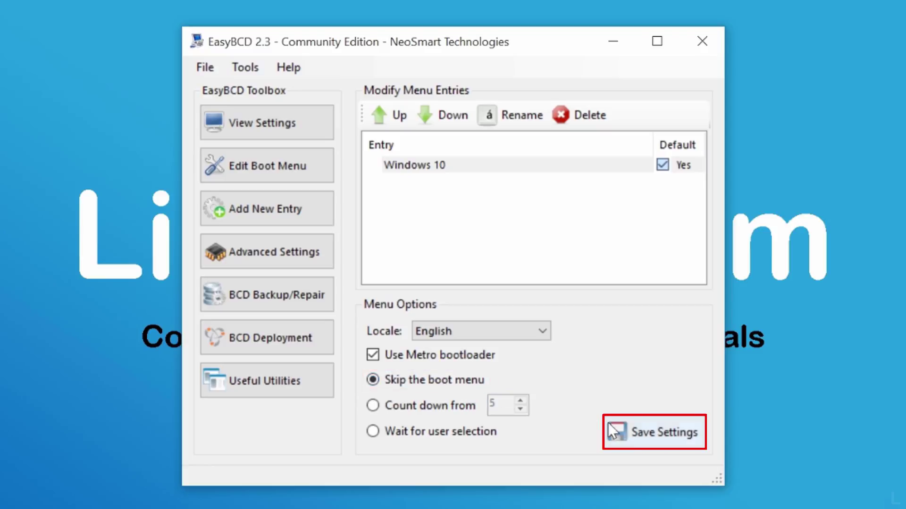
left_click(665, 447)
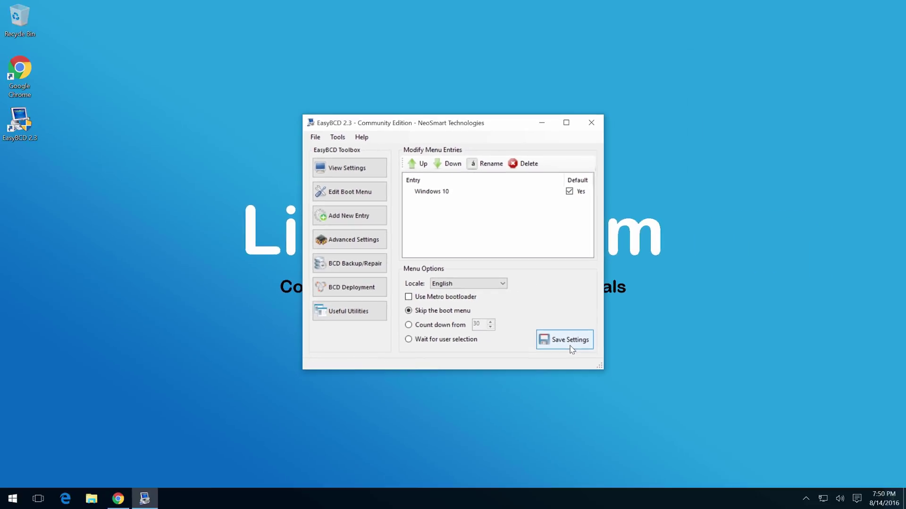
- Close EasyBCD, restart Windows 10, then open Disk Management from the Start quick-access menu
left_click(594, 124)
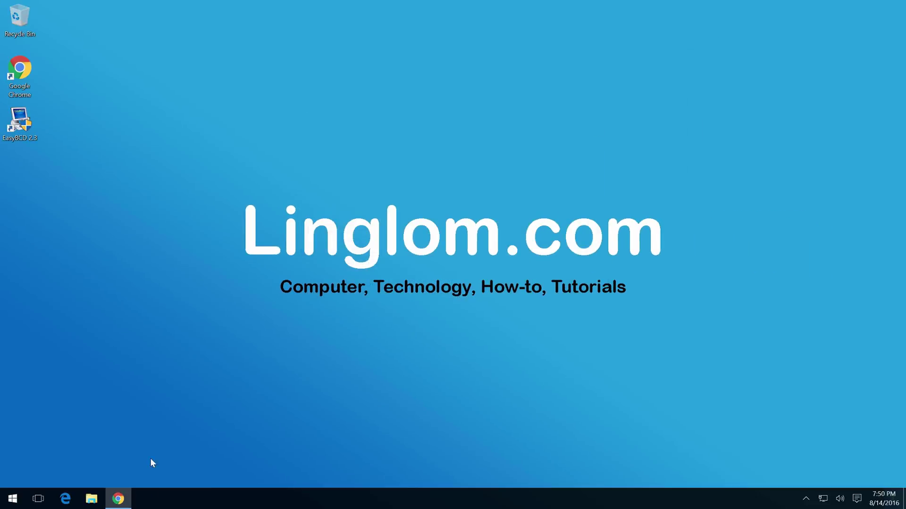
left_click(12, 499)
left_click(30, 458)
left_click(68, 439)
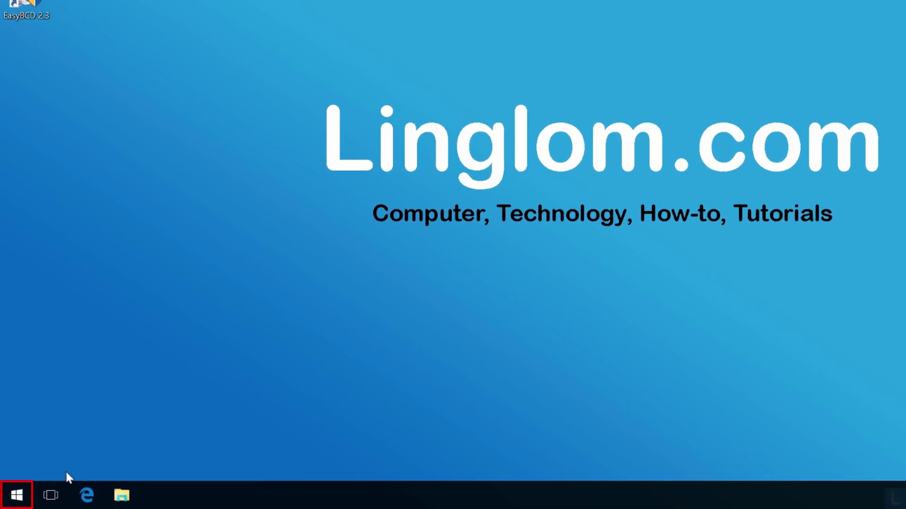
right_click(32, 496)
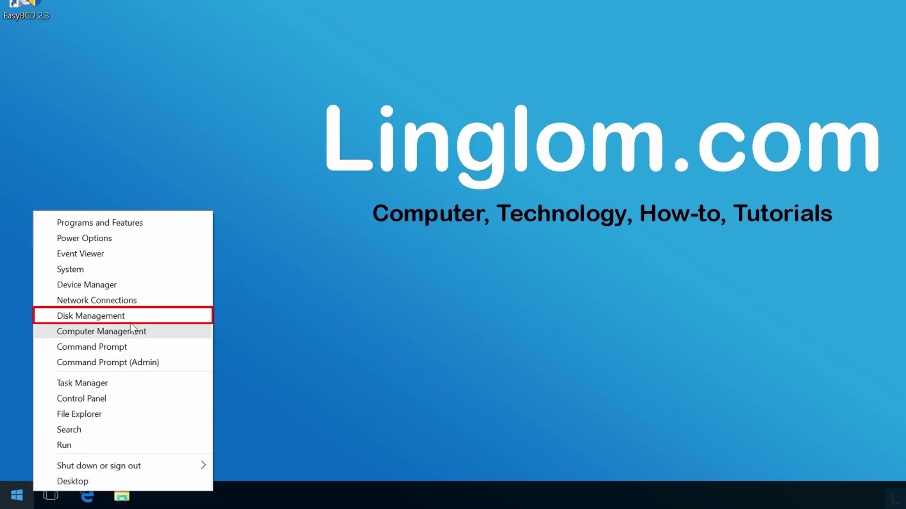
left_click(91, 316)
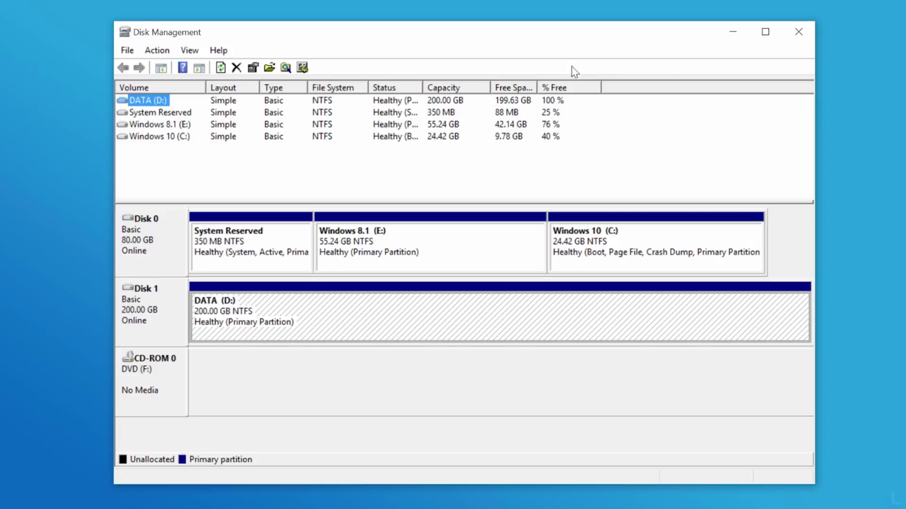
- Delete the Windows 8.1 (E:) volume, leaving its space unallocated
left_click(504, 249)
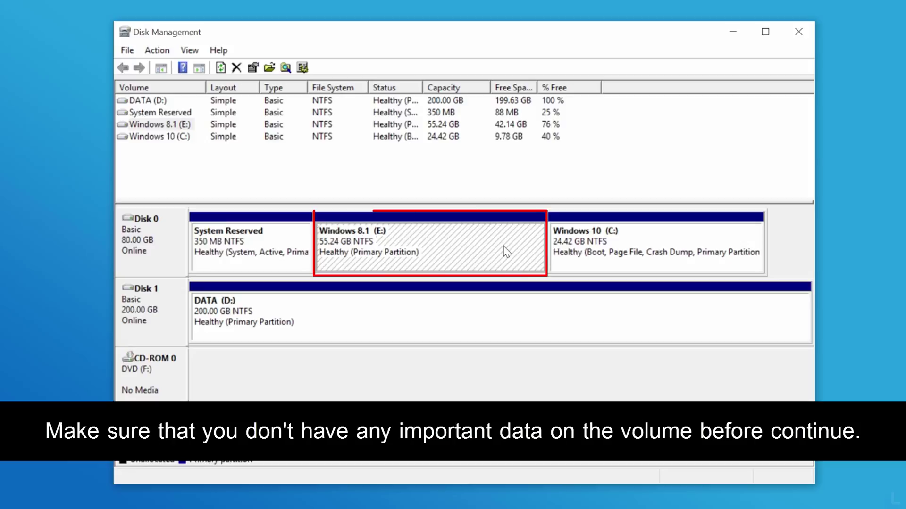
right_click(504, 250)
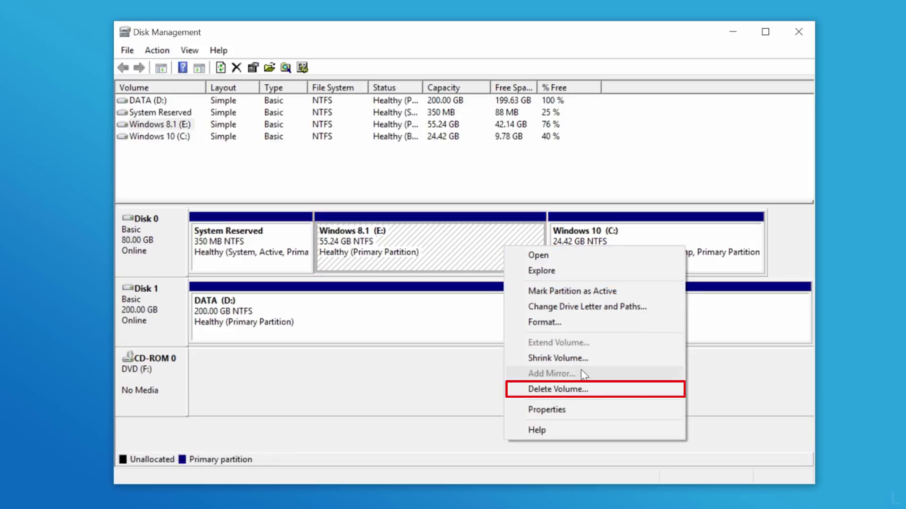
left_click(591, 396)
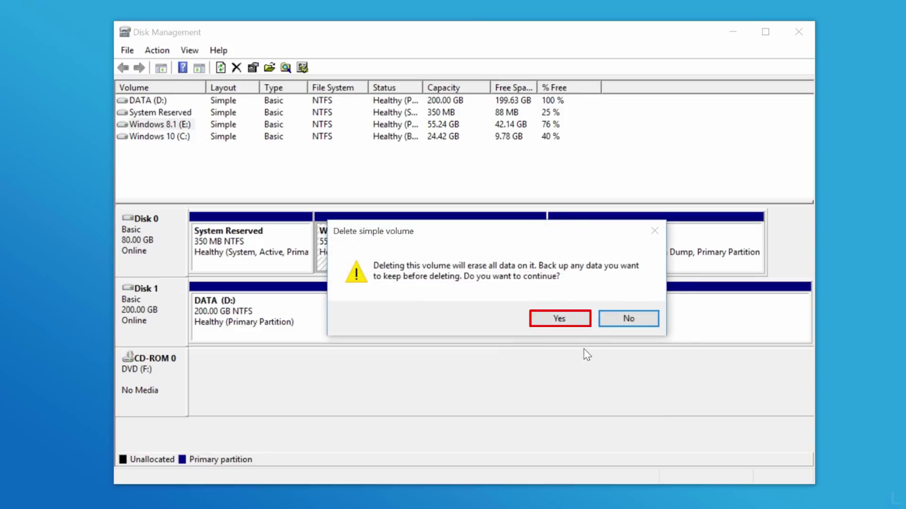
left_click(559, 320)
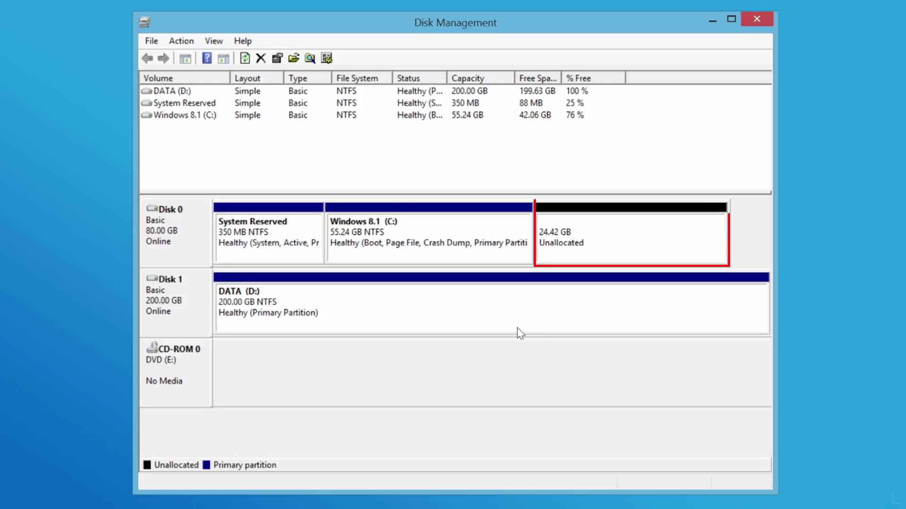
- Extend Windows 8.1 (C:) by 25000 MB of unallocated space, growing it to 79.66 GB
left_click(610, 260)
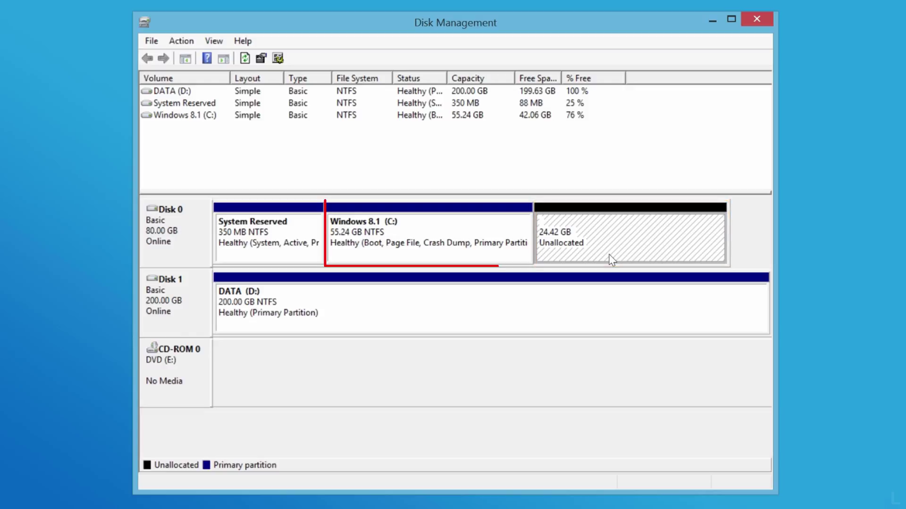
left_click(459, 231)
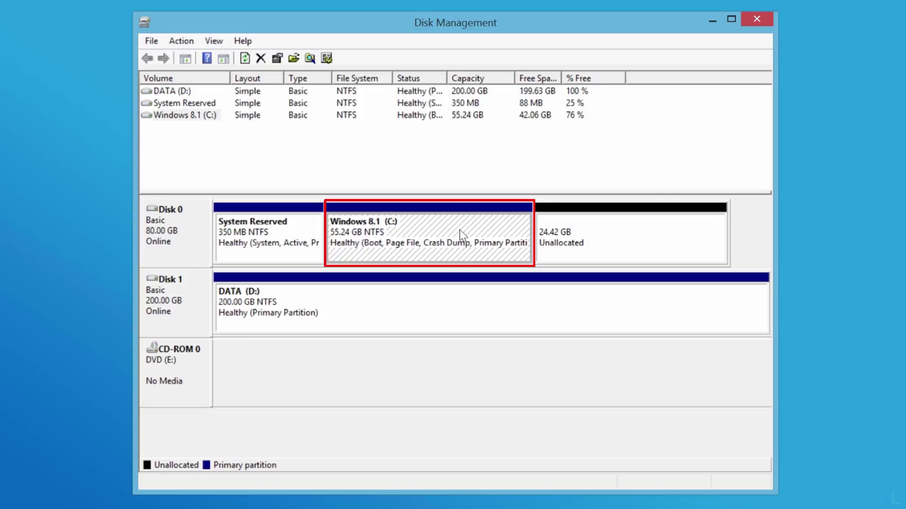
right_click(459, 231)
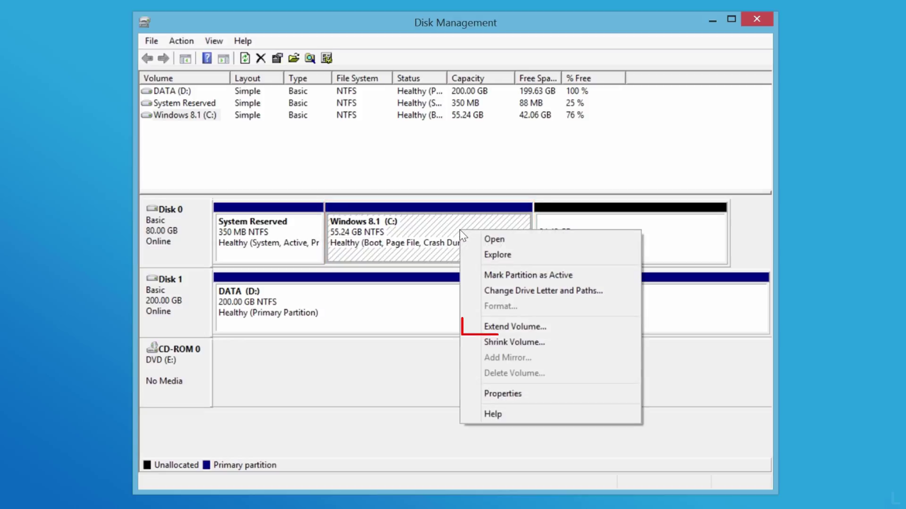
left_click(553, 332)
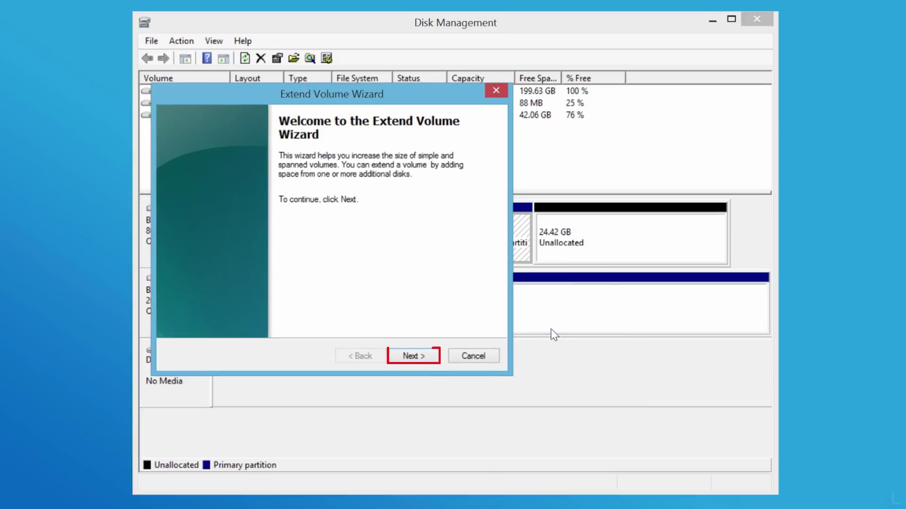
left_click(425, 359)
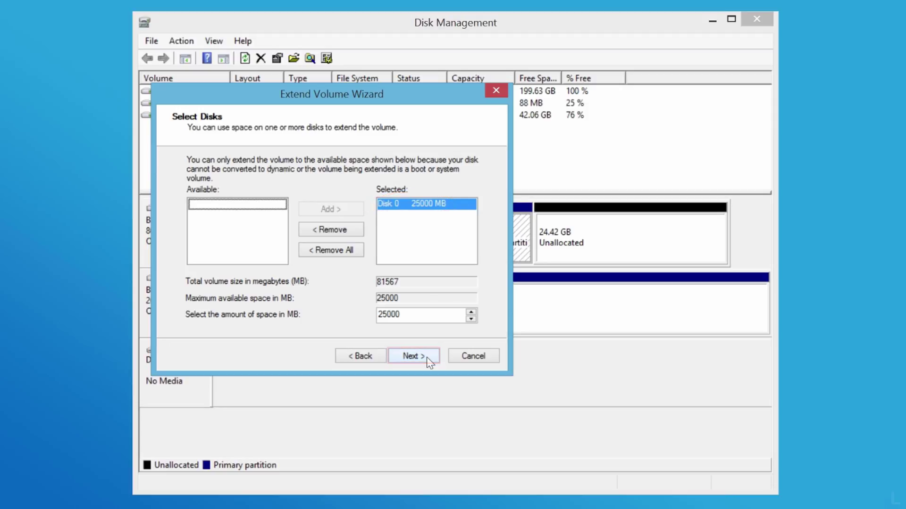
left_click(426, 358)
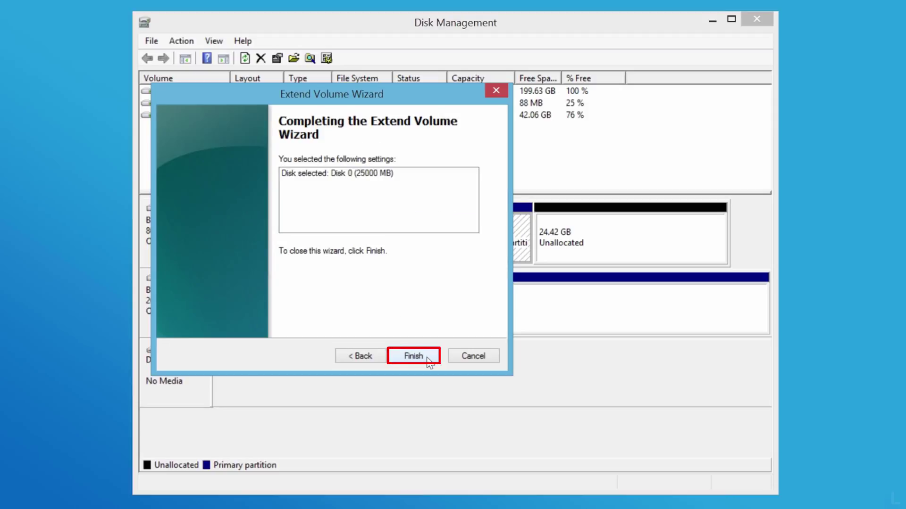
left_click(427, 357)
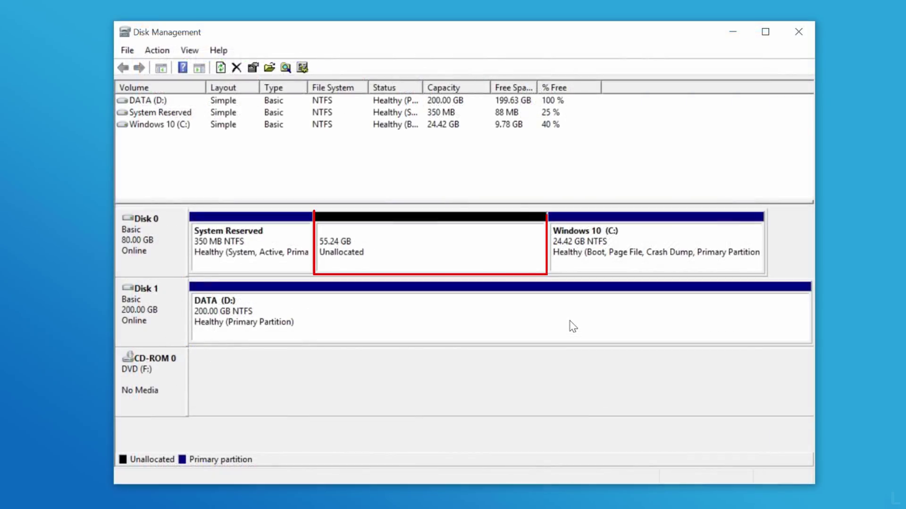
- Inspect the Windows 10 (C:) context menu, finding Extend Volume greyed out
left_click(613, 272)
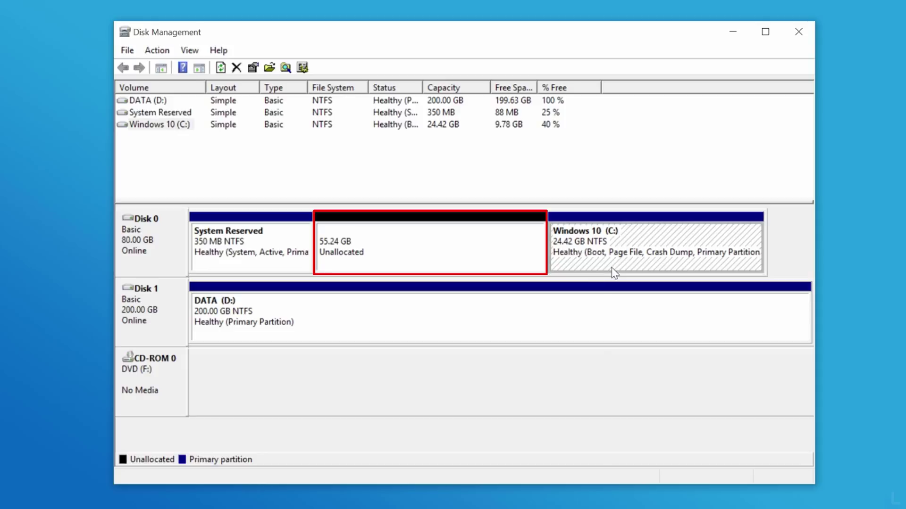
right_click(613, 273)
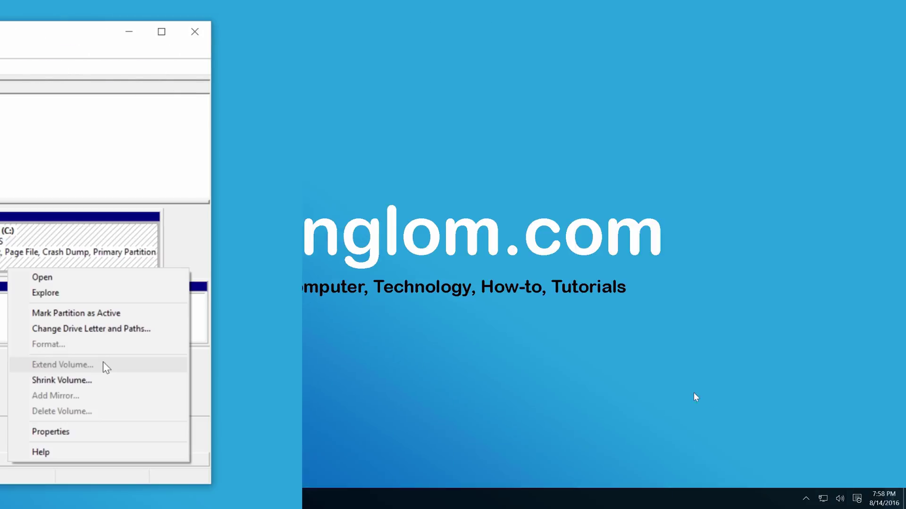
- Download the EaseUS Partition Master Free installer (epm.exe) from the EaseUS site and run it
left_click(120, 497)
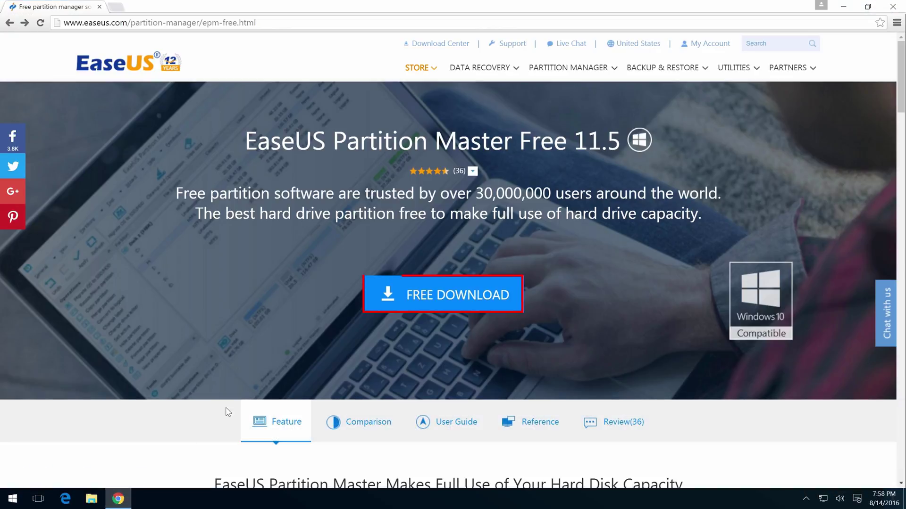
left_click(470, 305)
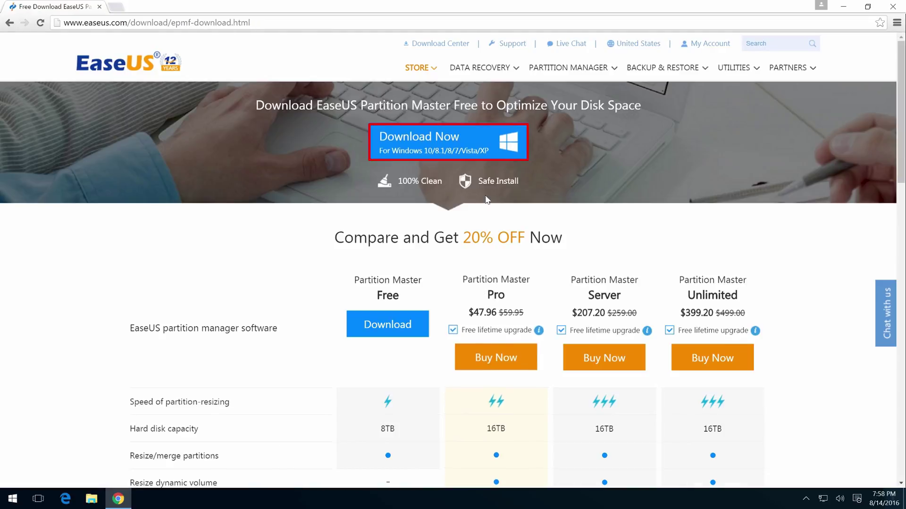
left_click(468, 159)
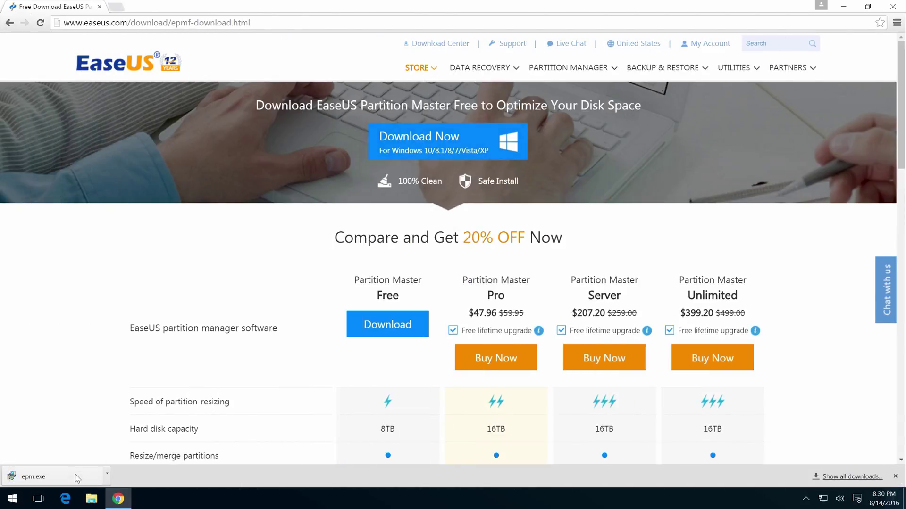
left_click(77, 479)
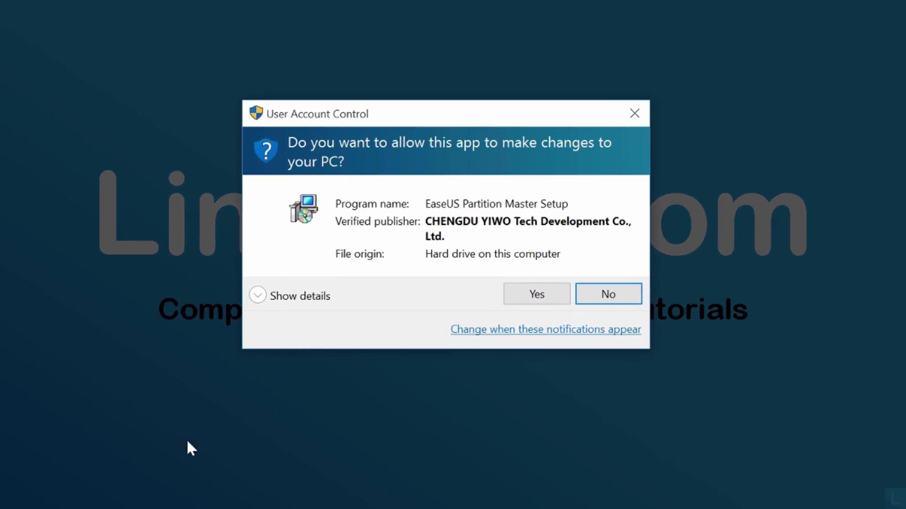
- Install Partition Master Free in the default folder, declining Customer Experience, REACHit and the newsletter
left_click(553, 299)
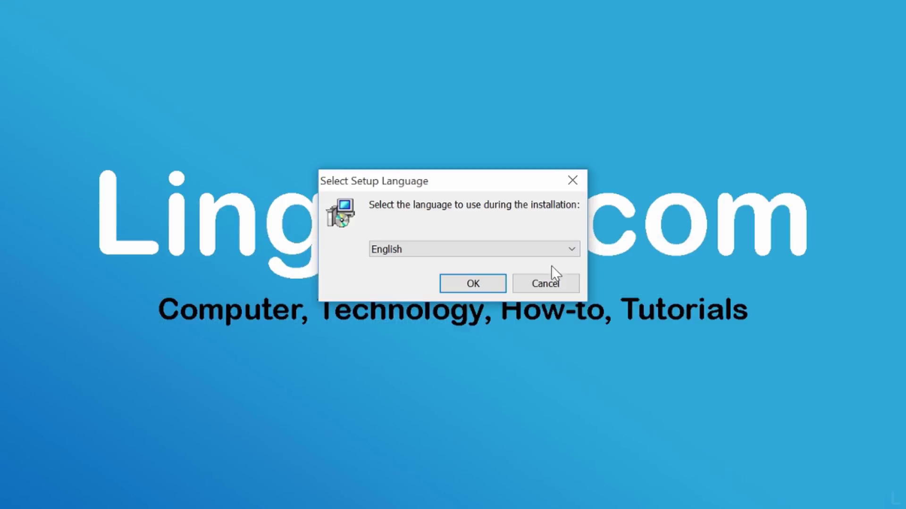
left_click(496, 286)
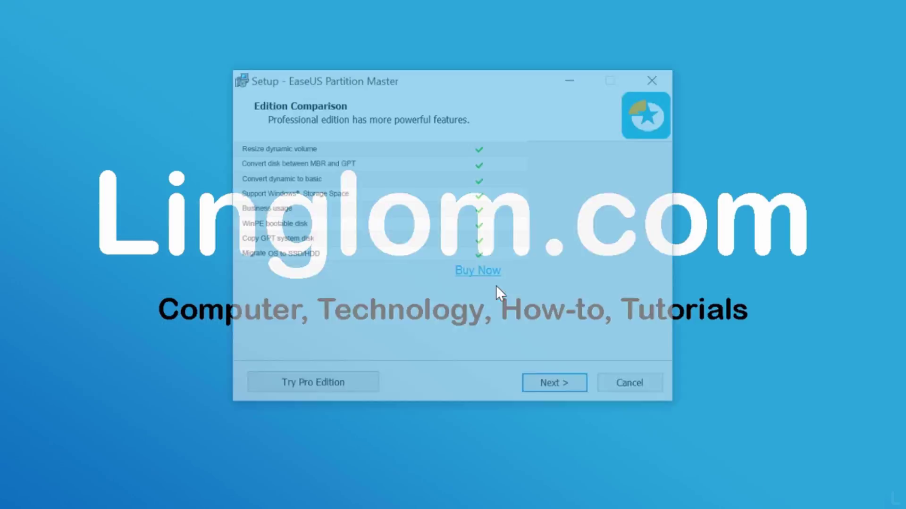
left_click(559, 386)
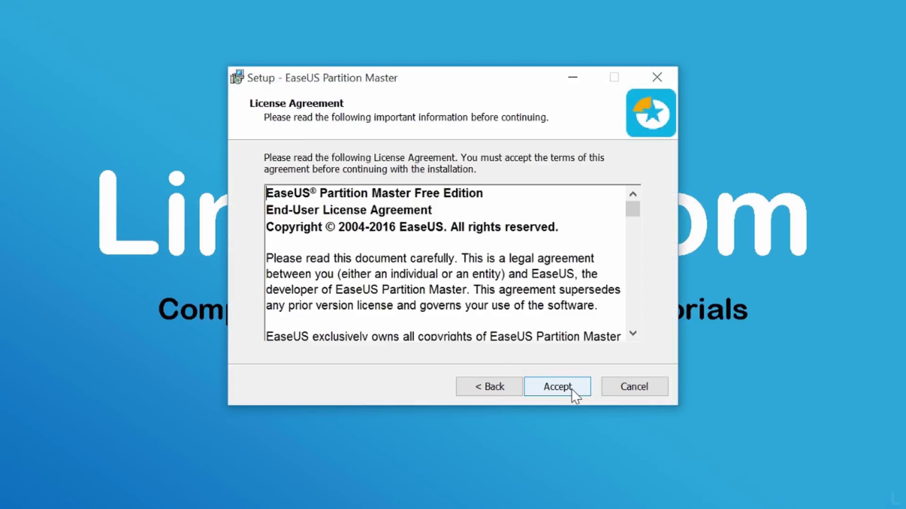
left_click(571, 389)
left_click(500, 355)
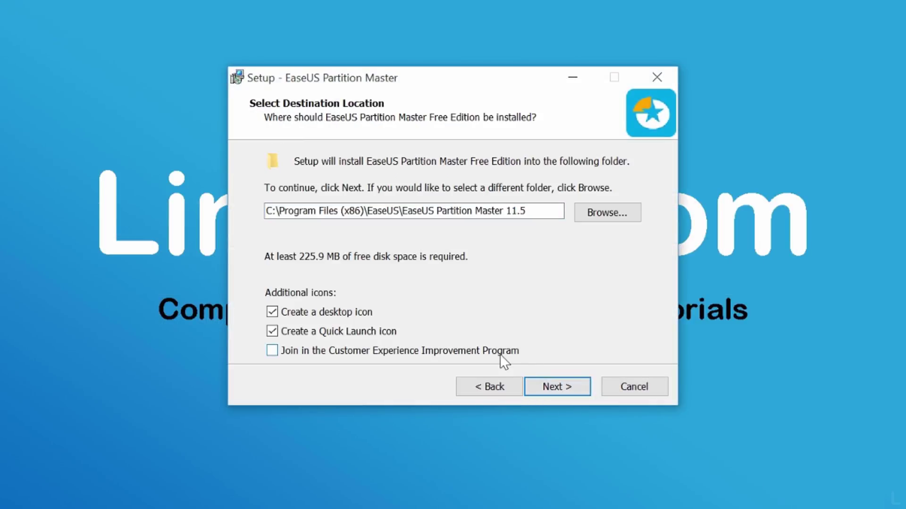
left_click(572, 394)
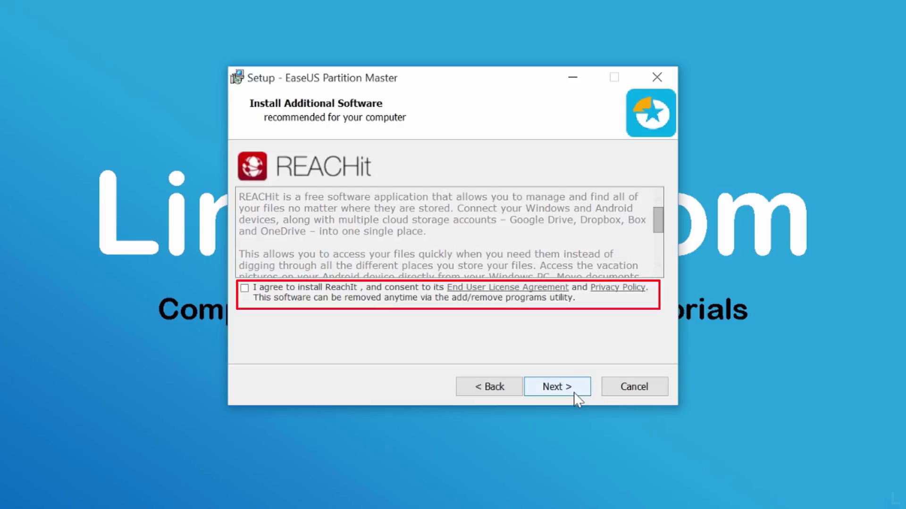
left_click(575, 395)
left_click(557, 387)
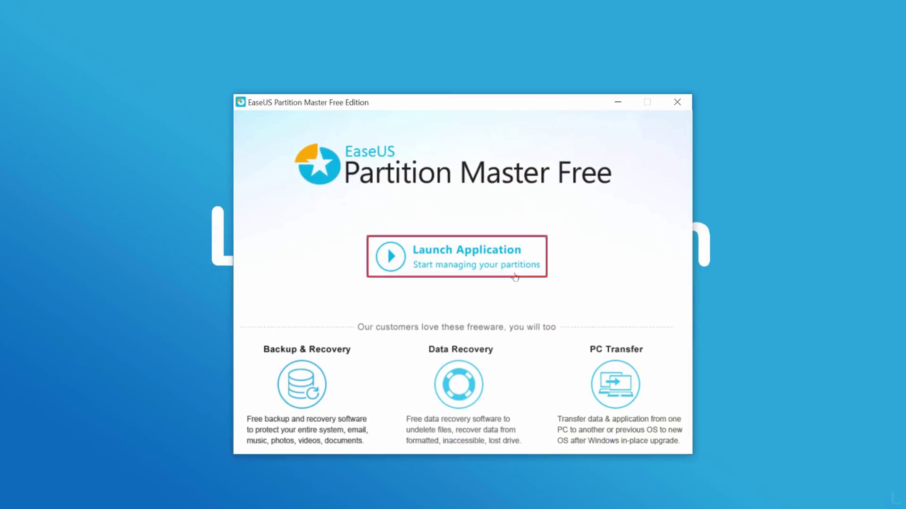
- Launch Partition Master and bring up the context menu for the C: Windows 10 partition
left_click(516, 275)
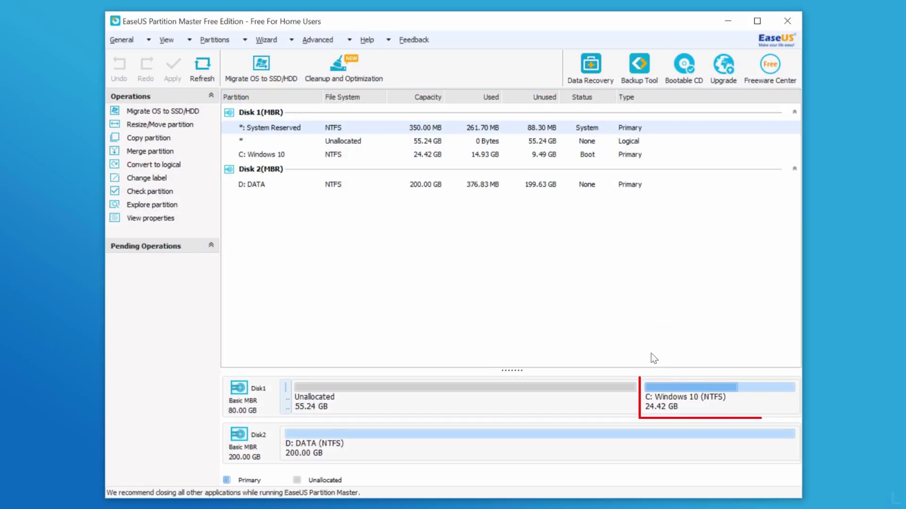
left_click(732, 399)
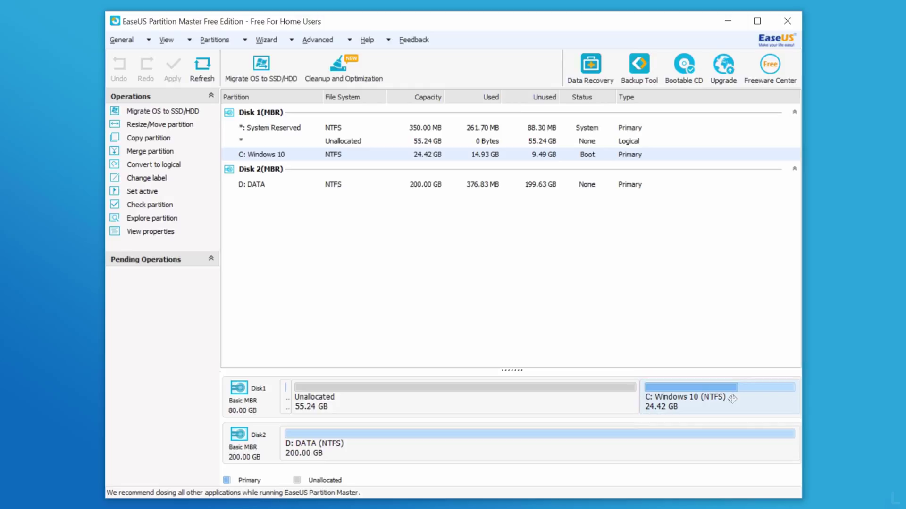
right_click(737, 406)
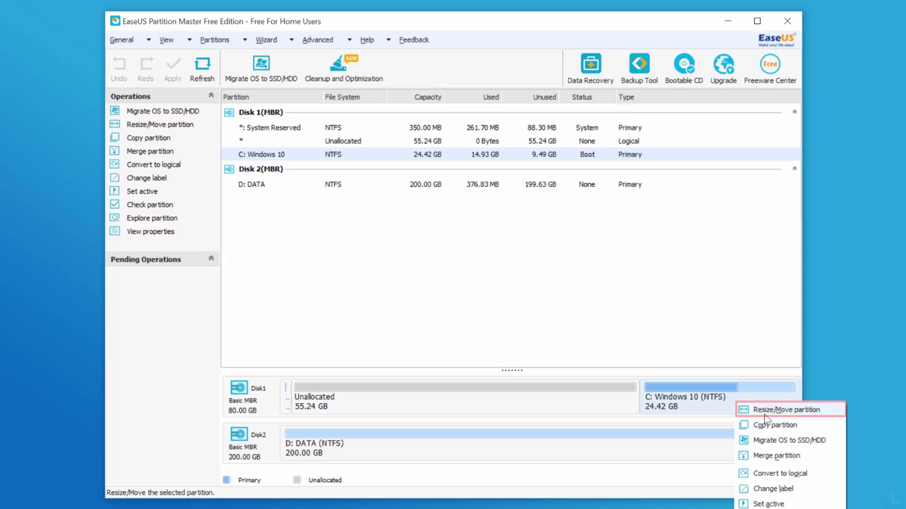
- Resize C: Windows 10 leftward to 81568 MB, absorbing all unallocated space
left_click(765, 416)
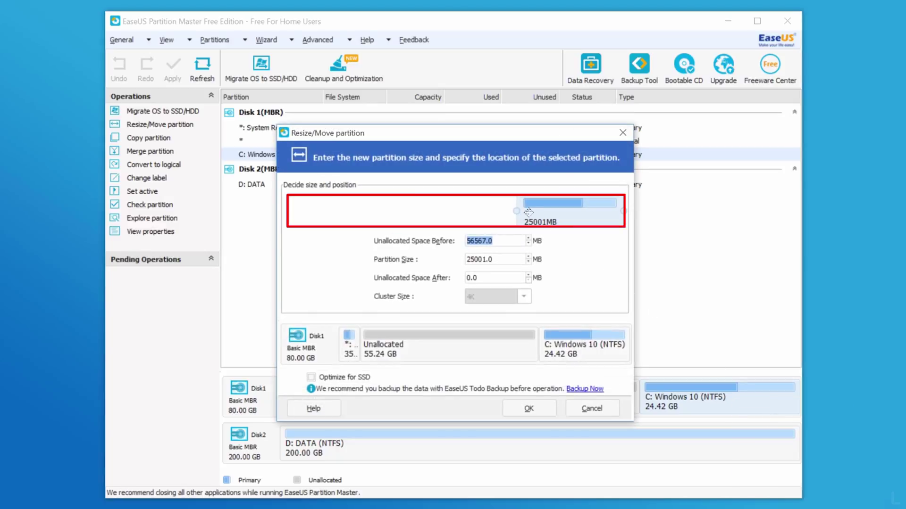
left_click_drag(517, 211, 282, 210)
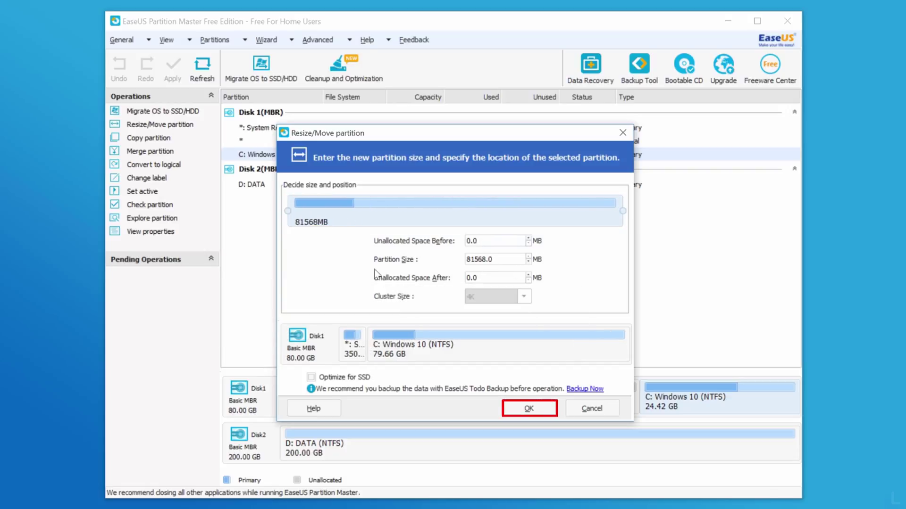
left_click(533, 411)
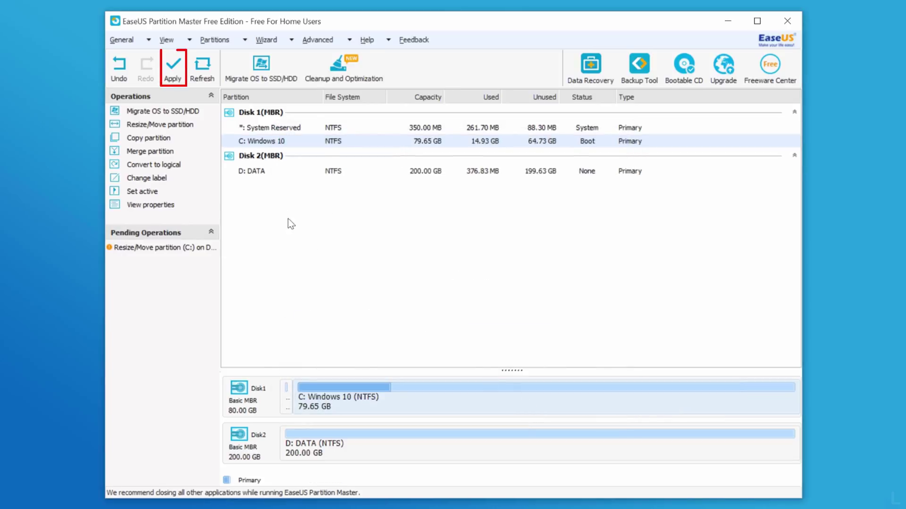
- Apply the pending C: resize and accept the reboot to finish it
left_click(180, 84)
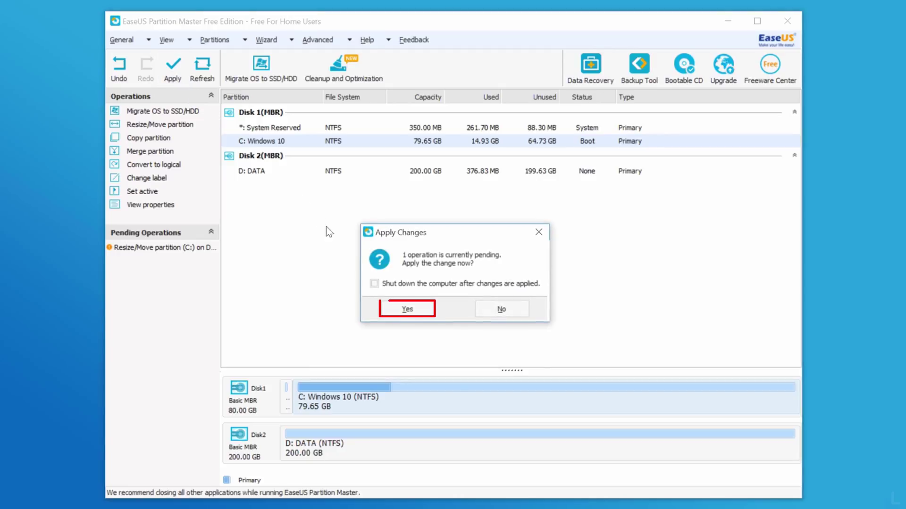
left_click(416, 312)
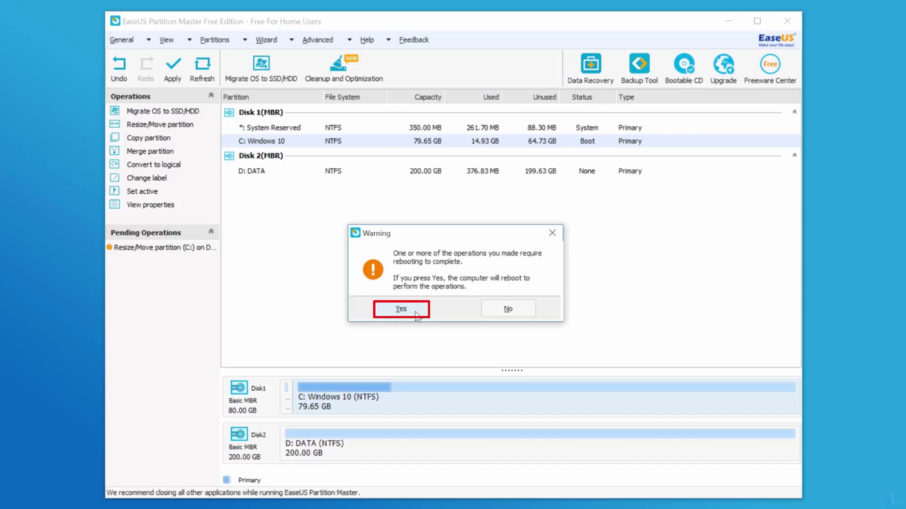
left_click(415, 313)
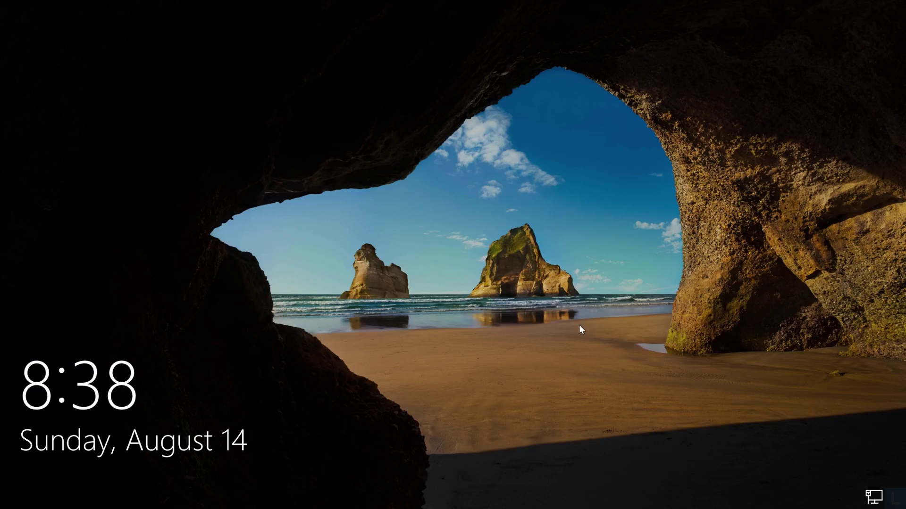
- Sign in to Windows 10 and open Disk Management from the Start context menu
left_click(579, 325)
type("••")
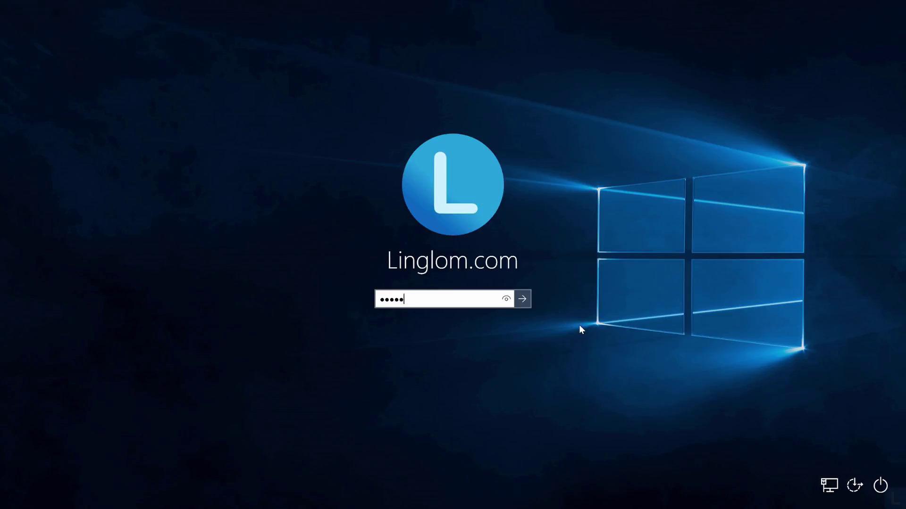
key("Return")
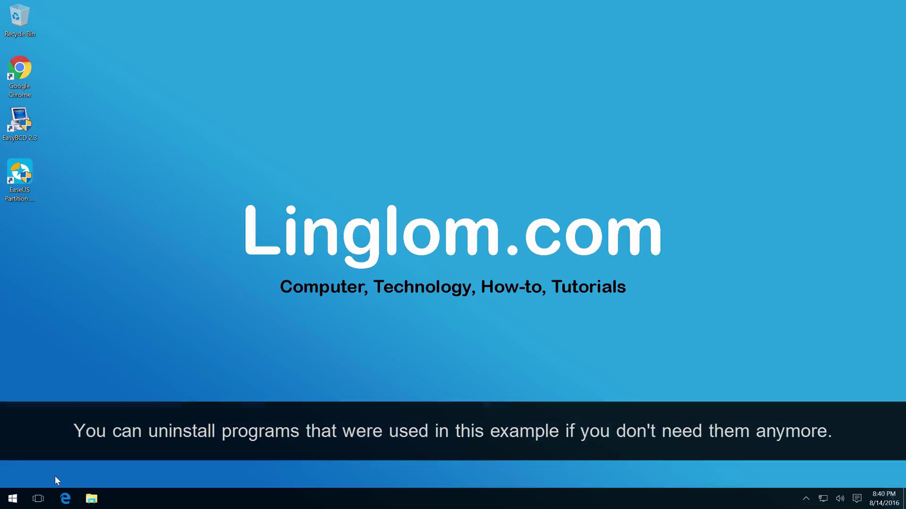
right_click(11, 499)
left_click(100, 367)
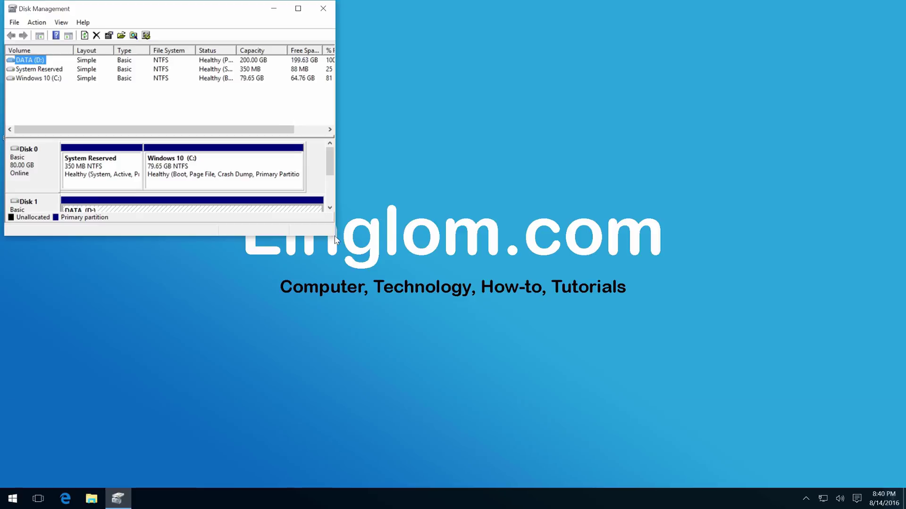
- Enlarge and reposition Disk Management, then select the 79.65 GB Windows 10 (C:) partition
left_click_drag(335, 236, 506, 358)
left_click_drag(386, 12, 559, 52)
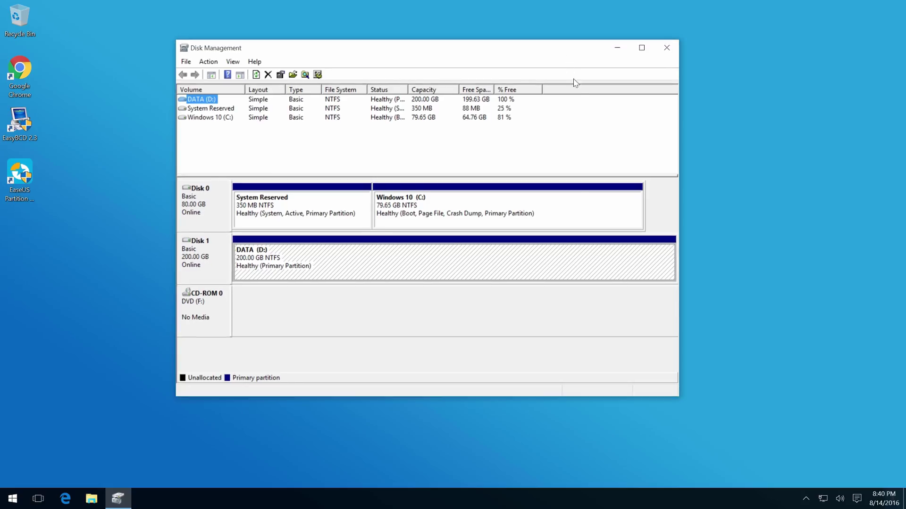
left_click(570, 216)
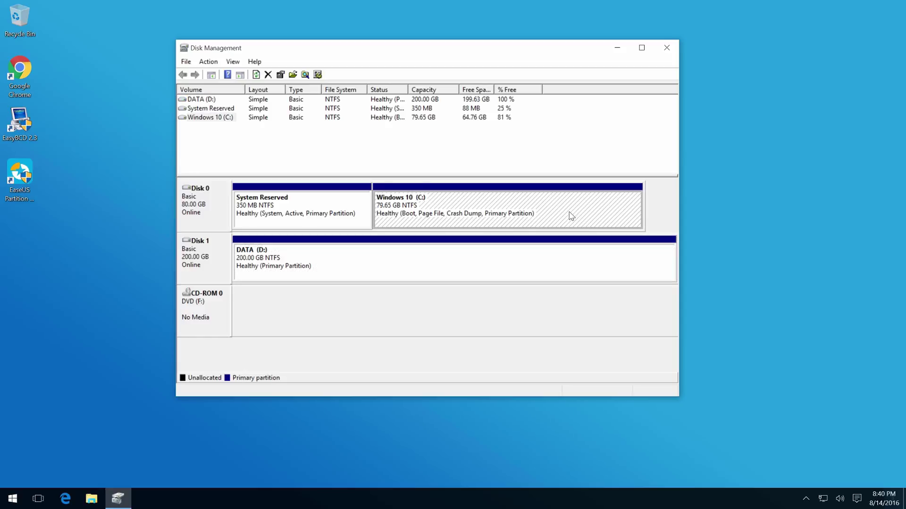